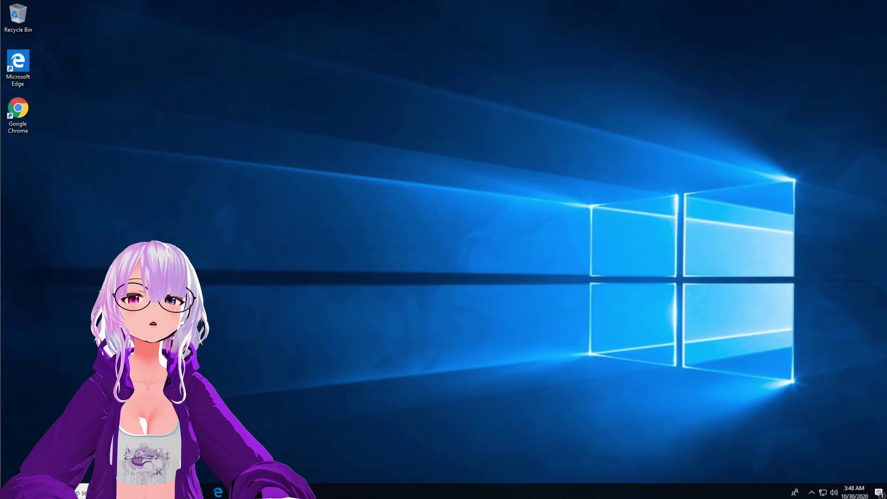
Search 'obs' in Chrome, download the Windows installer from obsproject.com, and finish installing OBS.
double_click(18, 113)
text(obs)
key(Return)
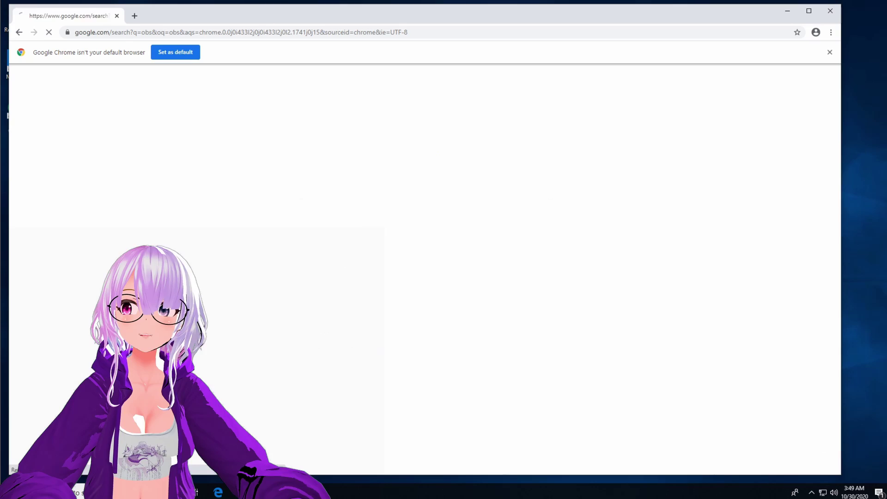
click(232, 165)
click(309, 226)
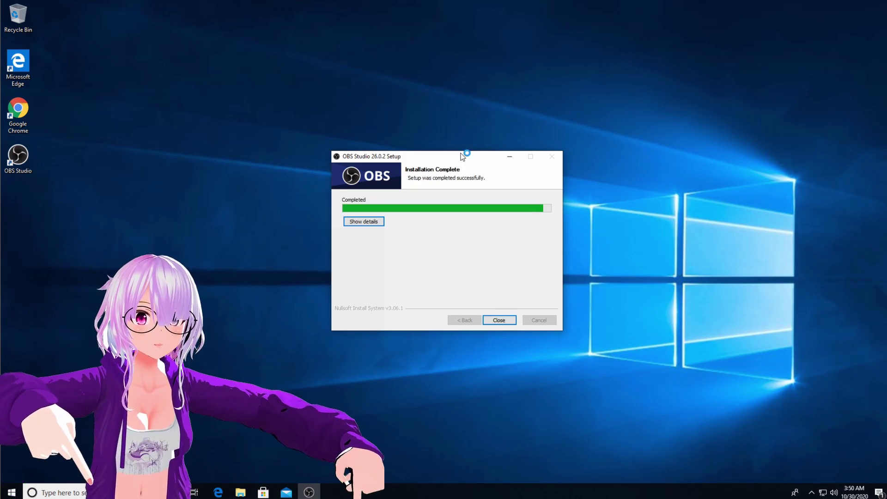
click(500, 320)
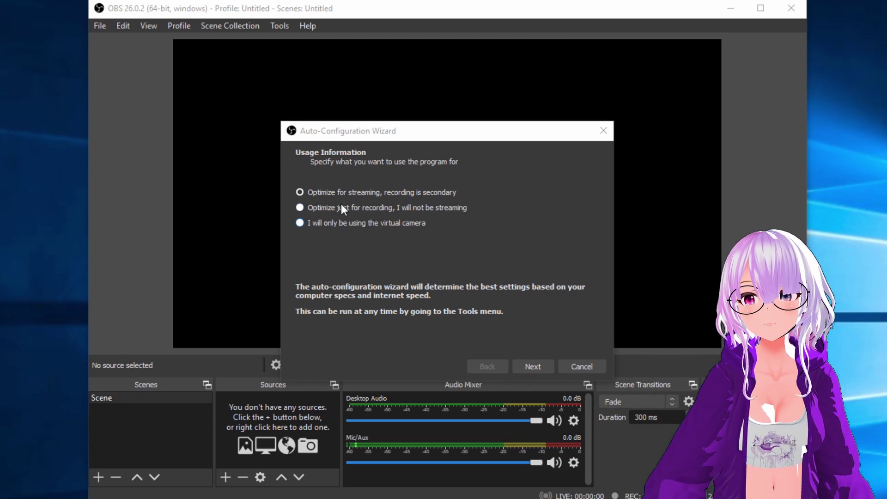
In the Auto-Configuration Wizard, optimize for streaming and keep the prefer-60 frame rate option.
click(342, 197)
click(342, 208)
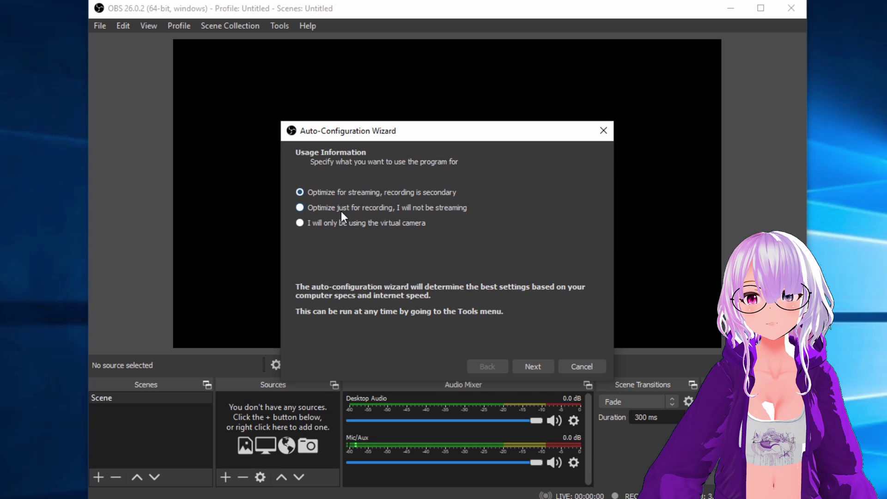
click(341, 192)
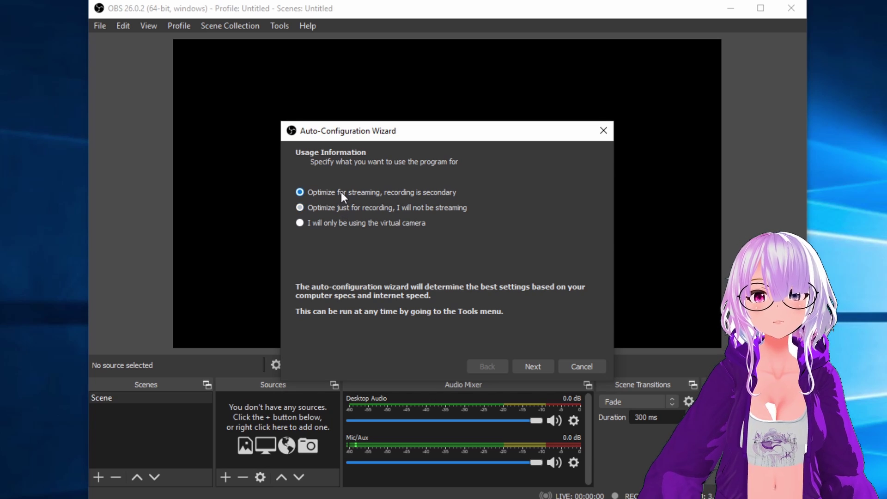
click(544, 365)
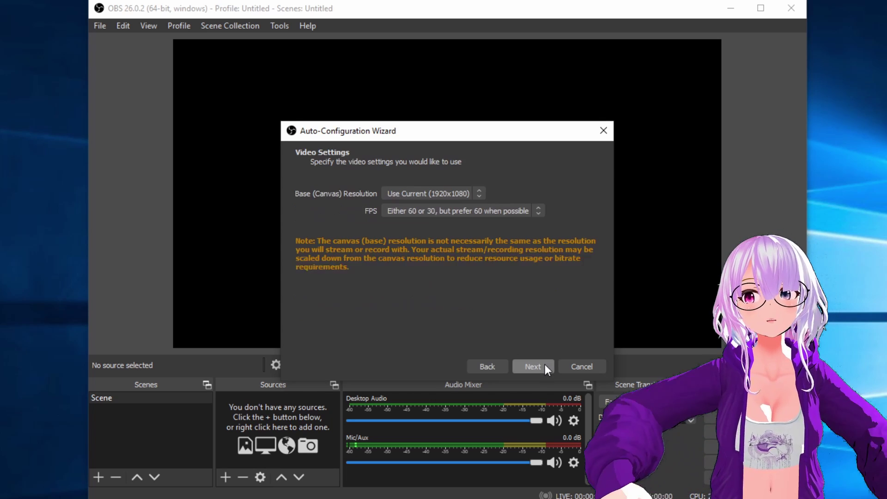
click(512, 212)
click(511, 221)
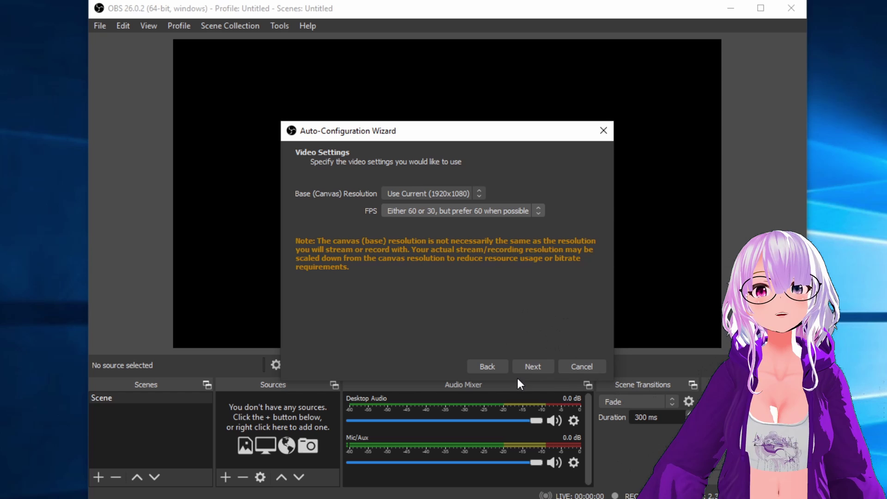
click(536, 367)
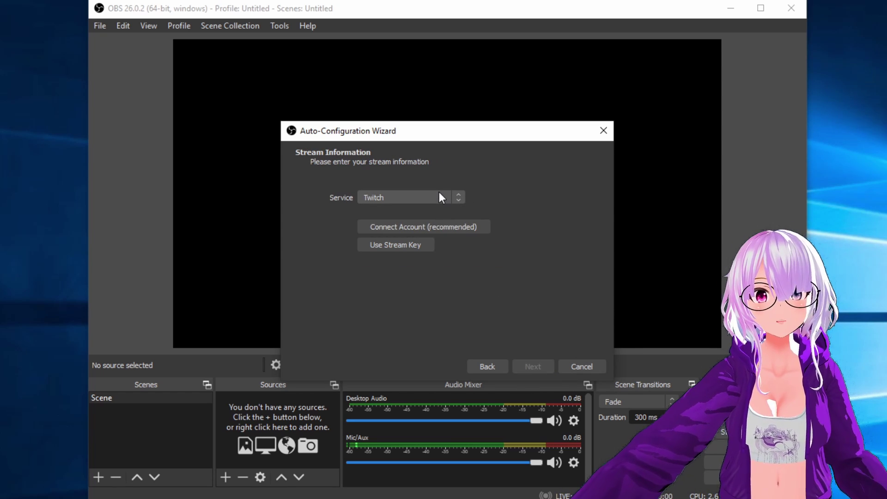
Connect the Twitch account, run the bandwidth test, and apply 1280x720, 30 FPS, 3000 bitrate.
click(438, 228)
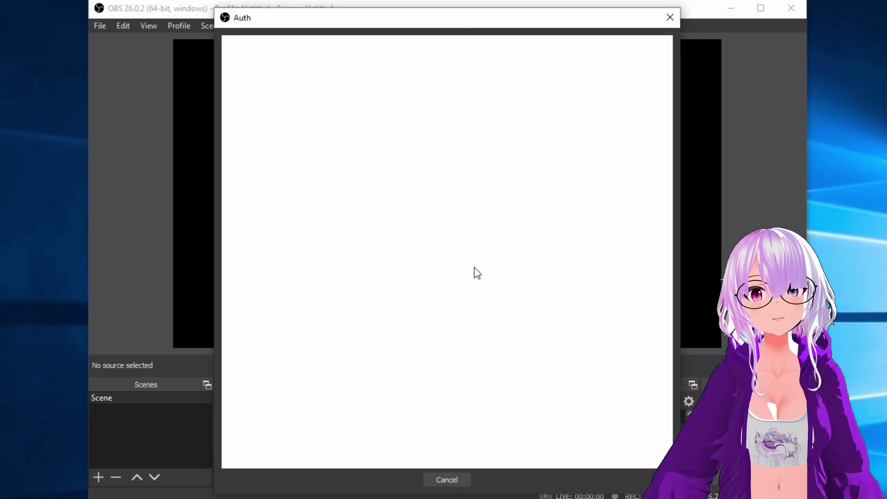
drag(501, 26, 265, 1)
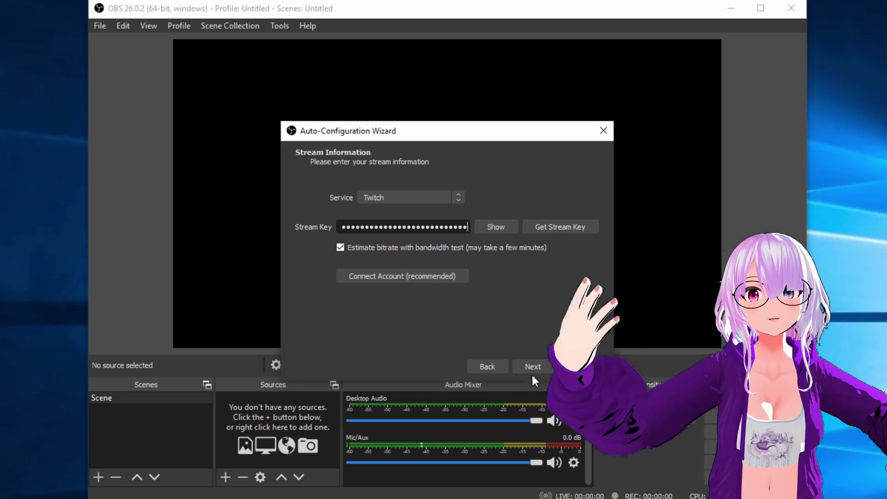
click(533, 367)
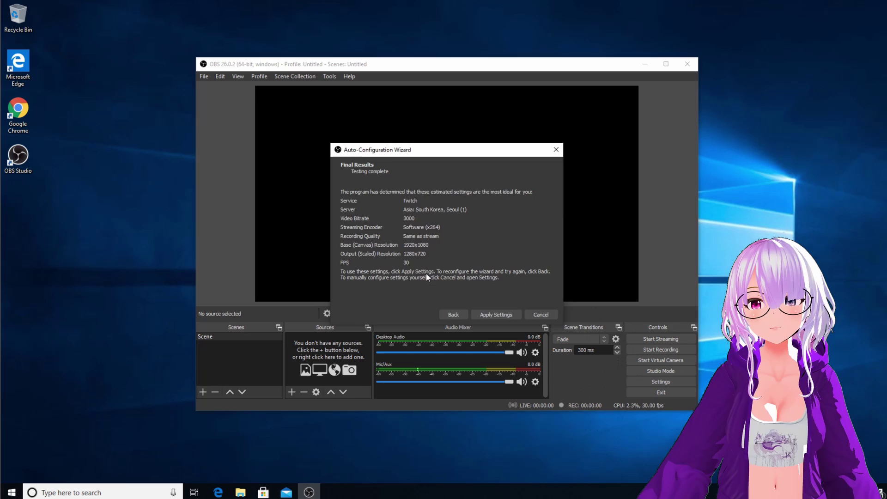
click(496, 315)
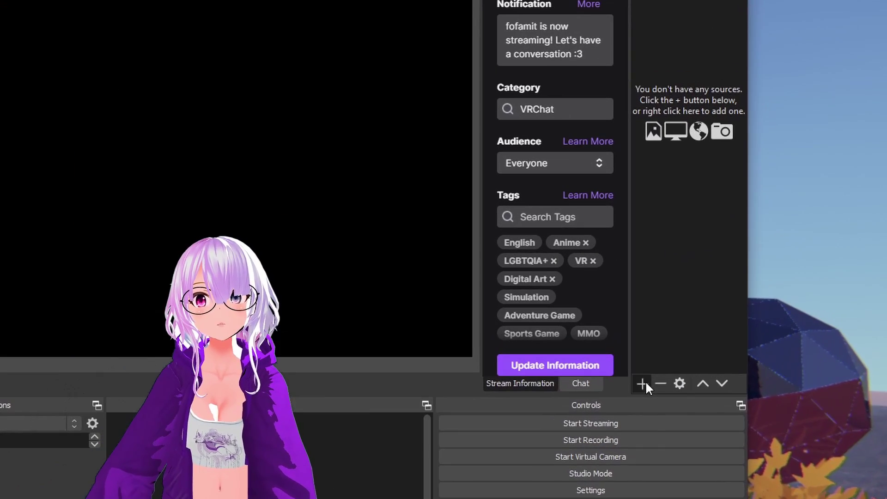
Add a Game Capture source named 'Minecraft'.
click(643, 383)
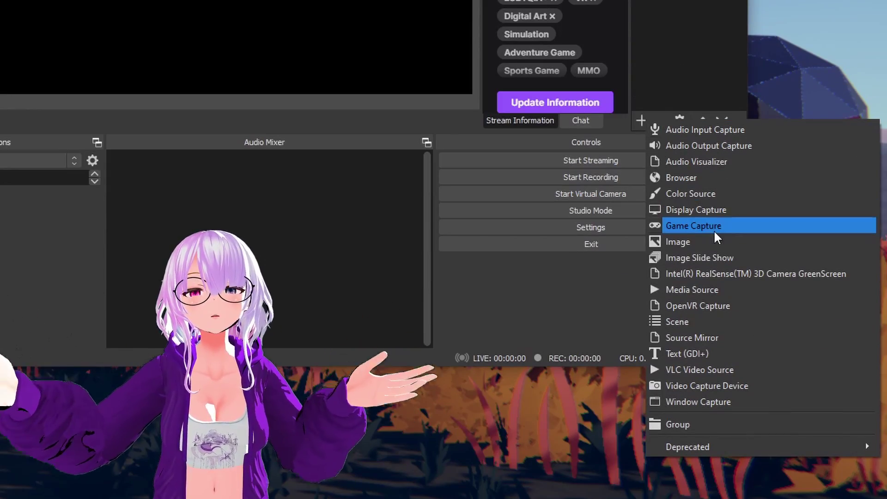
click(714, 226)
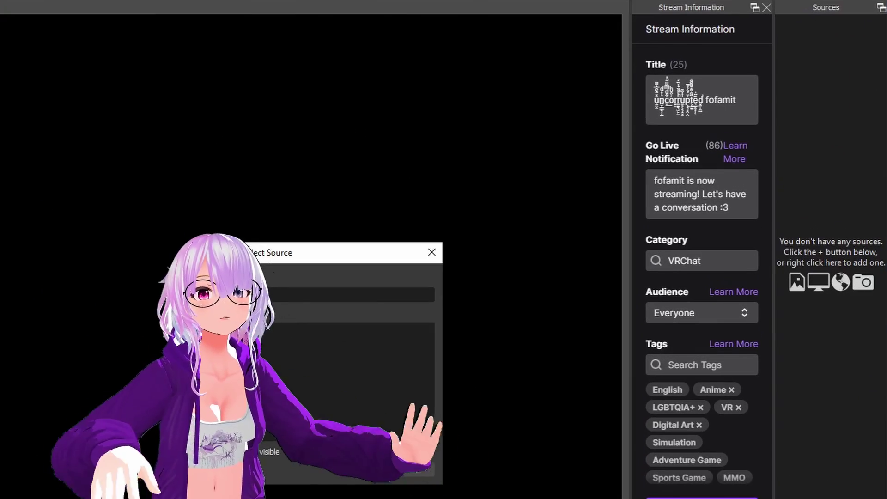
text(Minecraft)
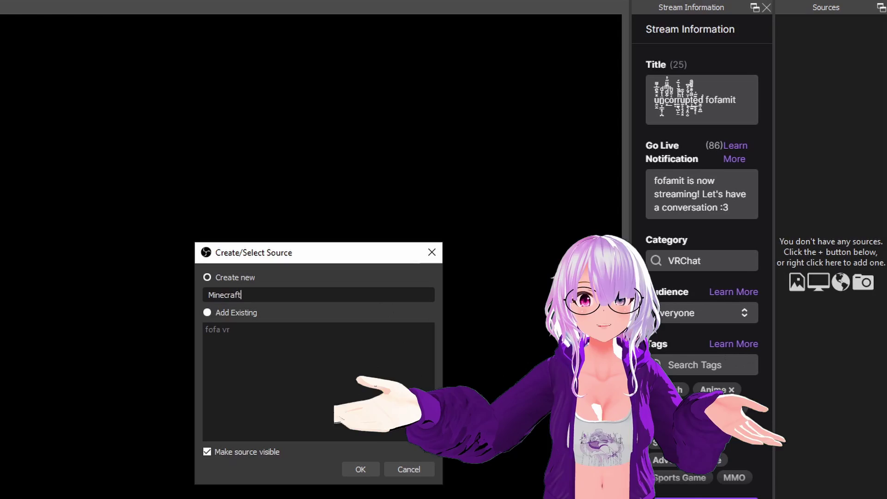
click(363, 467)
Set the capture mode to Capture specific window, targeting the Minecraft 1.16.3 window.
click(372, 342)
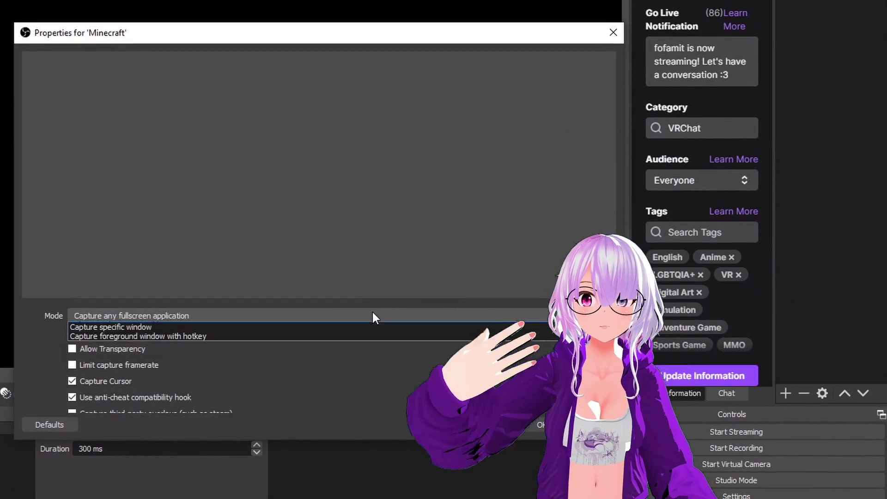
click(371, 365)
click(329, 312)
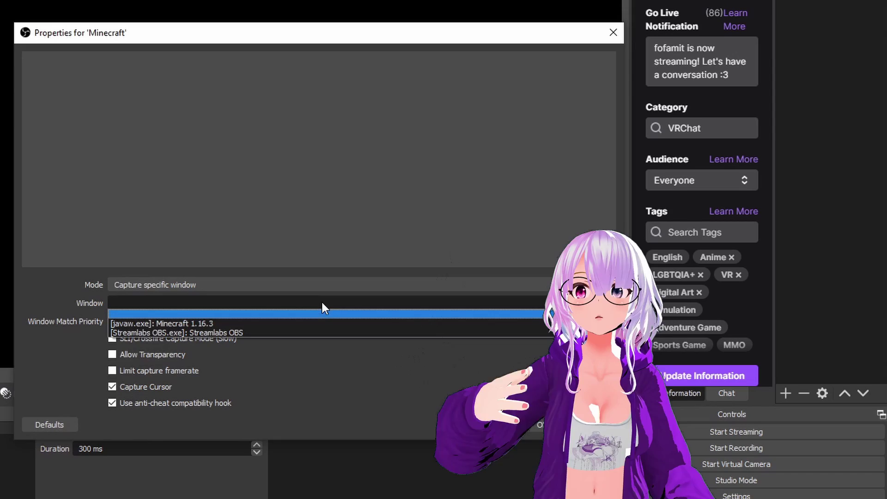
click(322, 322)
key(Return)
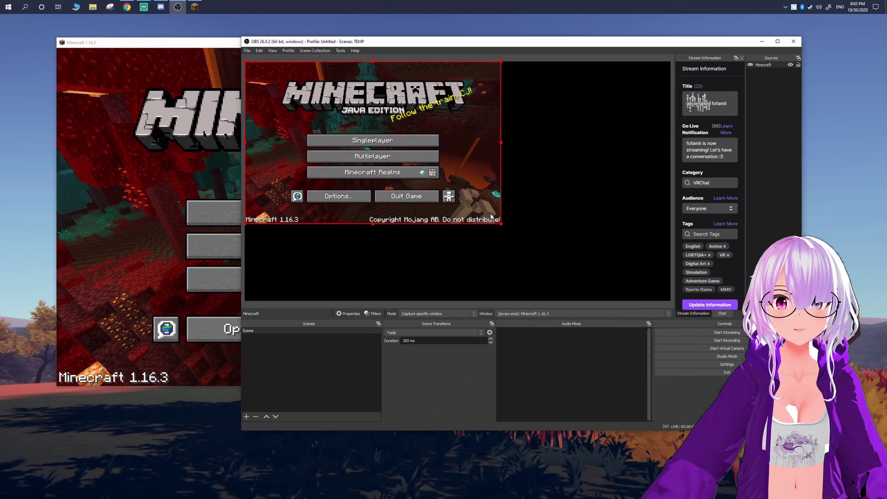
Stretch the Minecraft capture across the preview, then move and widen the game window.
drag(502, 224, 588, 301)
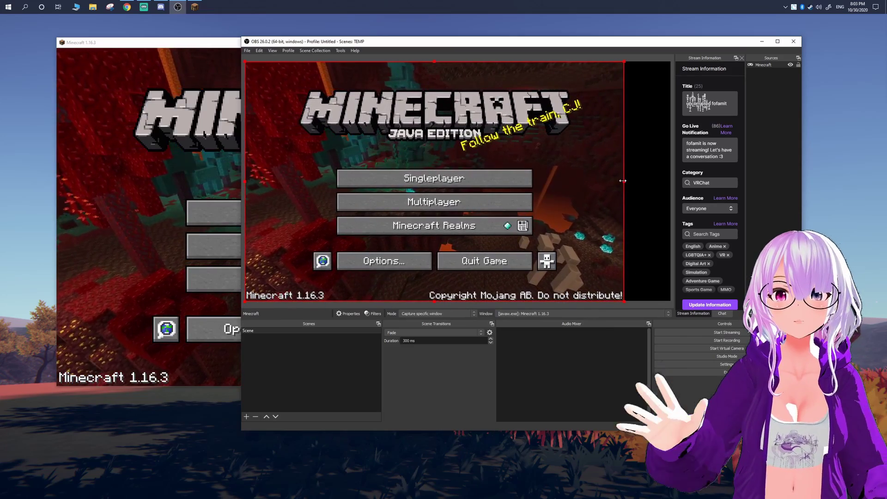
click(186, 53)
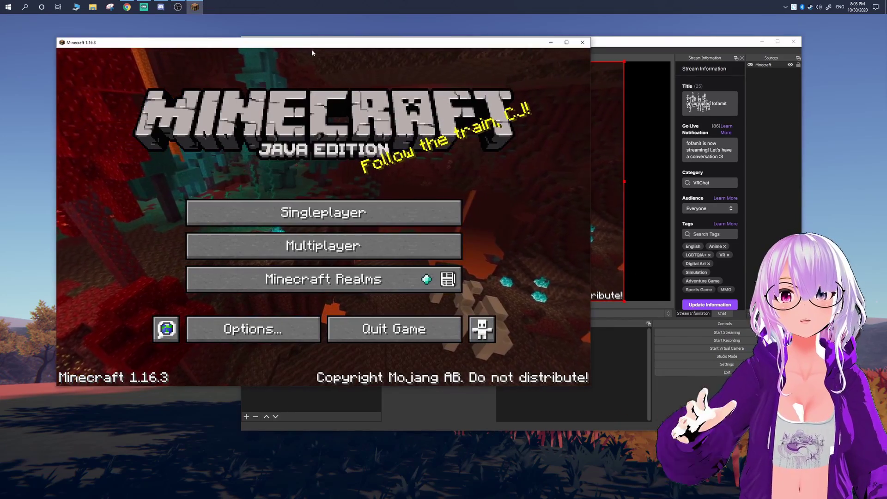
drag(316, 44, 317, 141)
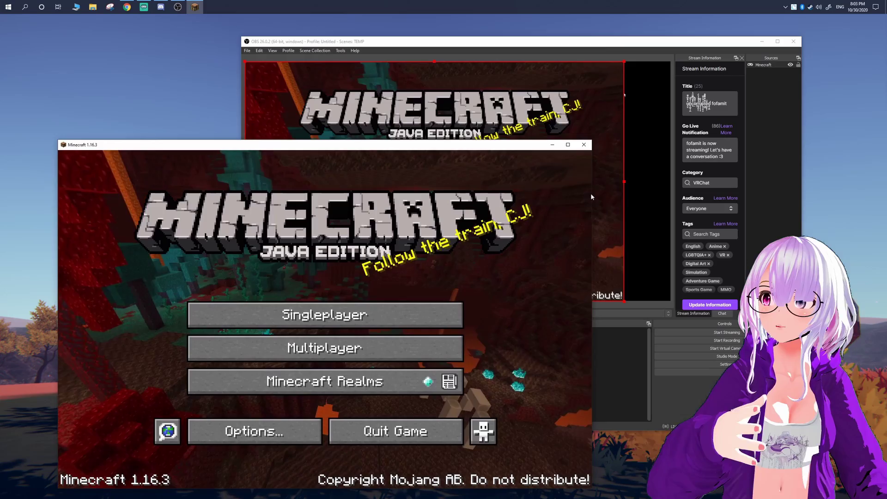
drag(592, 197, 660, 199)
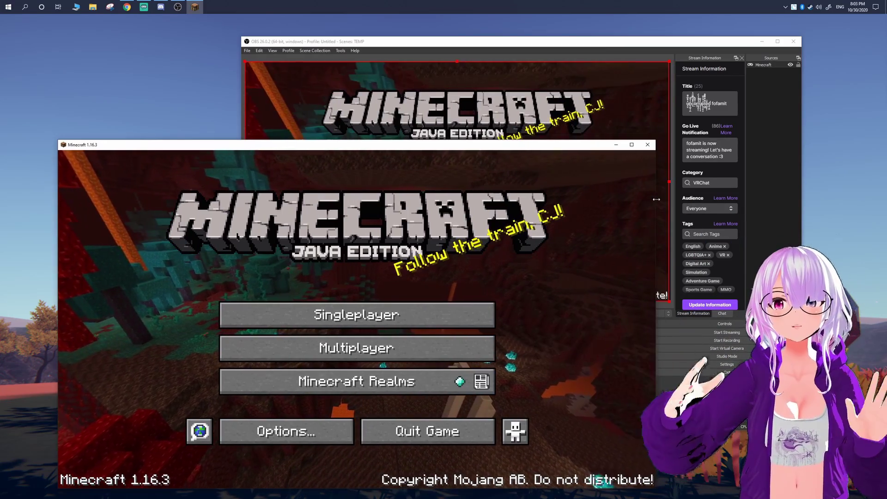
drag(596, 41, 614, 50)
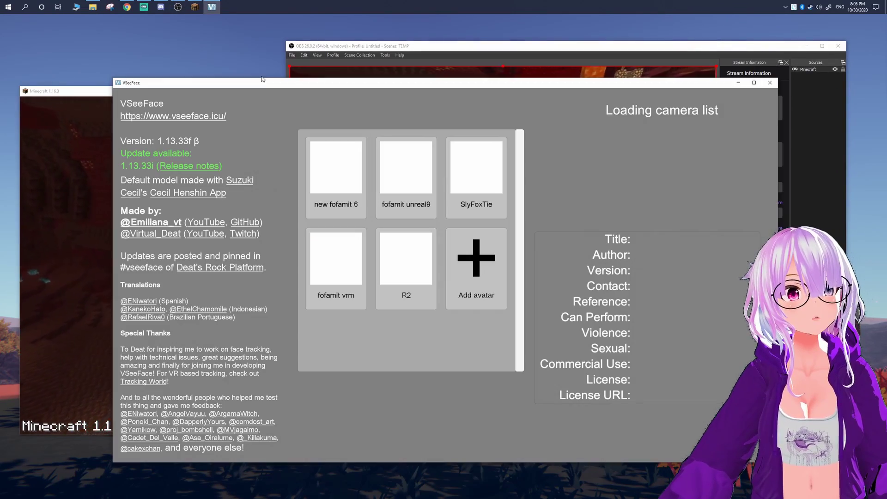
Track with HD Pro Webcam C920 in VSeeFace, start tracking, and hide the UI for transparency.
click(689, 137)
click(661, 161)
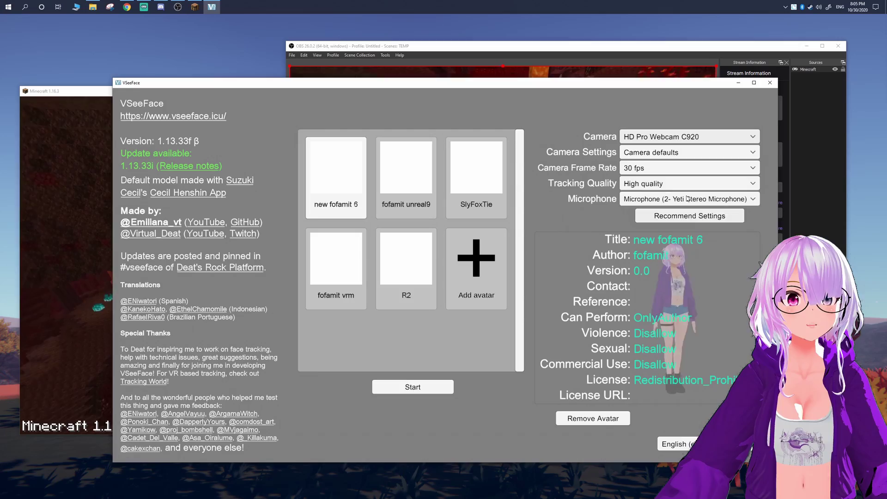
click(689, 152)
scroll(698, 181, down, 5)
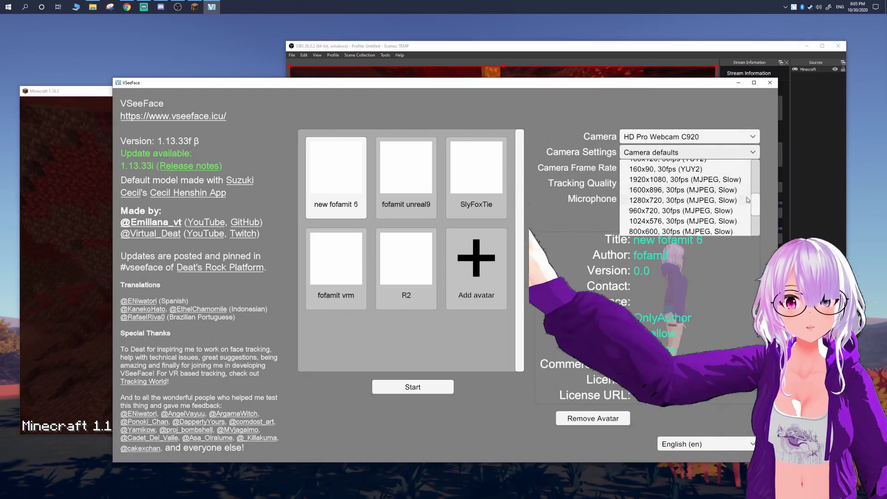
scroll(698, 195, up, 5)
click(760, 137)
click(412, 387)
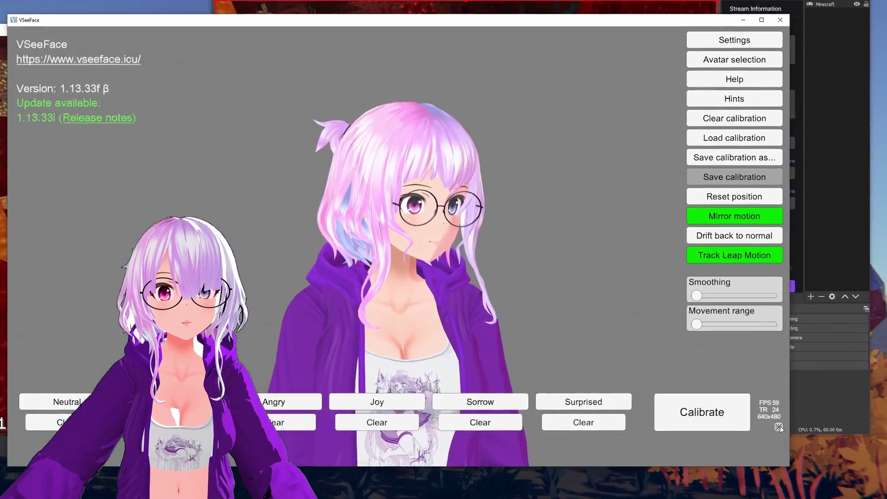
click(780, 429)
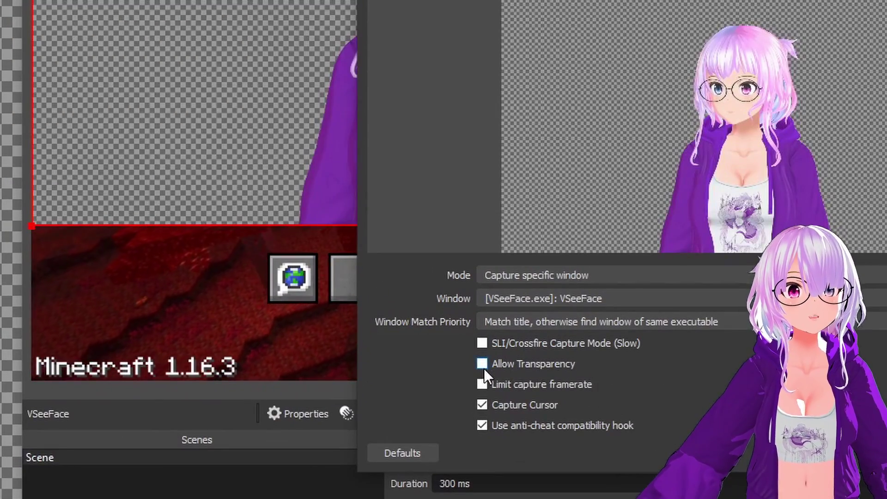
Enable Allow Transparency on the VSeeFace capture and drag the avatar to the lower right.
click(483, 364)
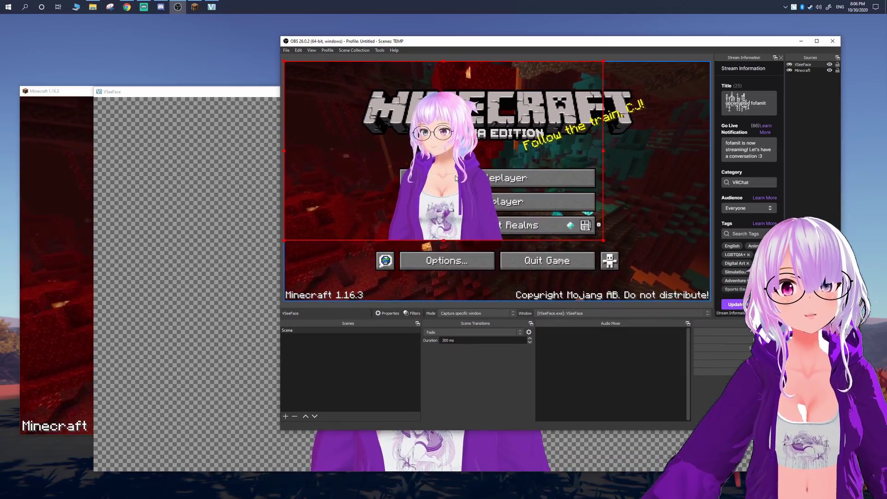
drag(515, 197, 656, 240)
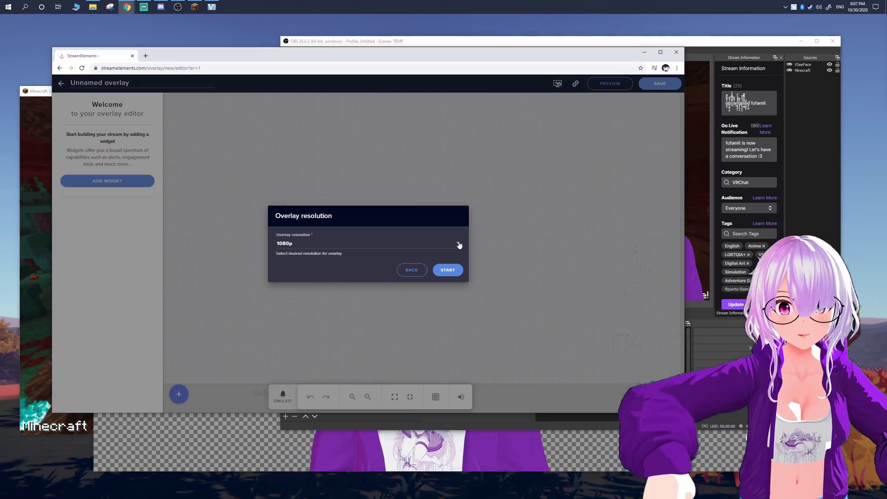
Create a new StreamElements overlay at 1440p resolution.
click(459, 245)
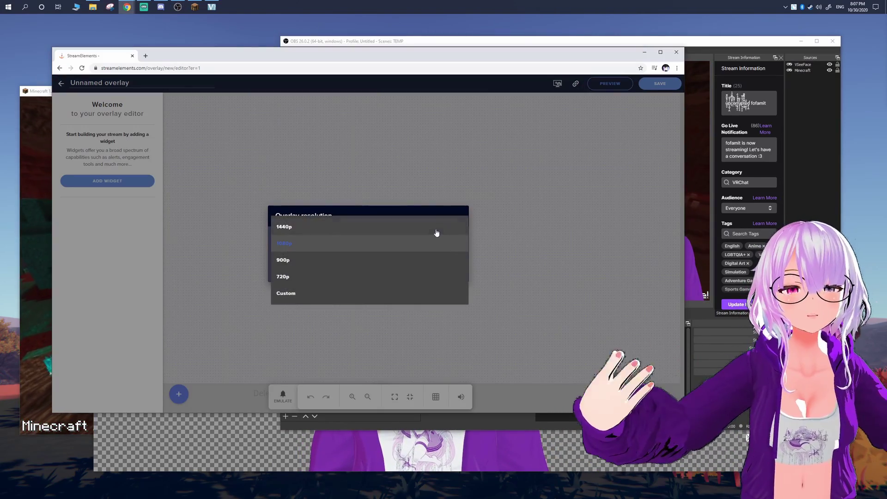
click(449, 249)
click(455, 274)
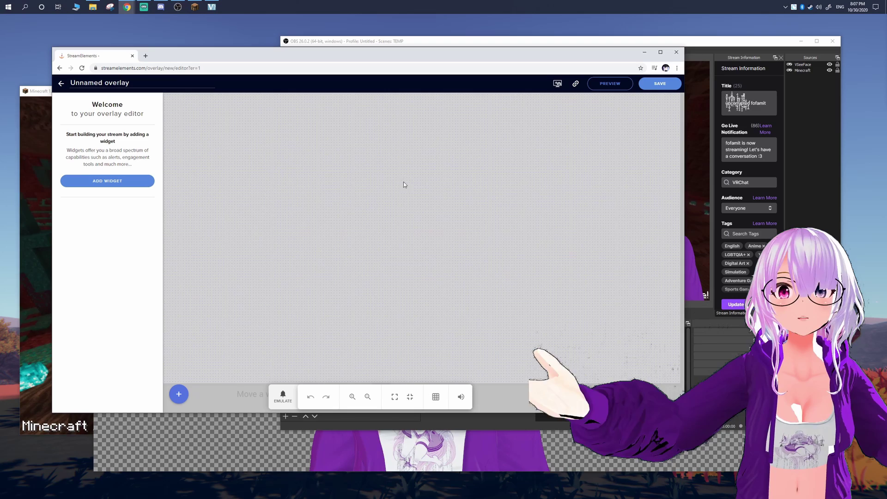
Add an AlertBox widget and emulate a follower test alert.
click(114, 182)
mouse_move(199, 246)
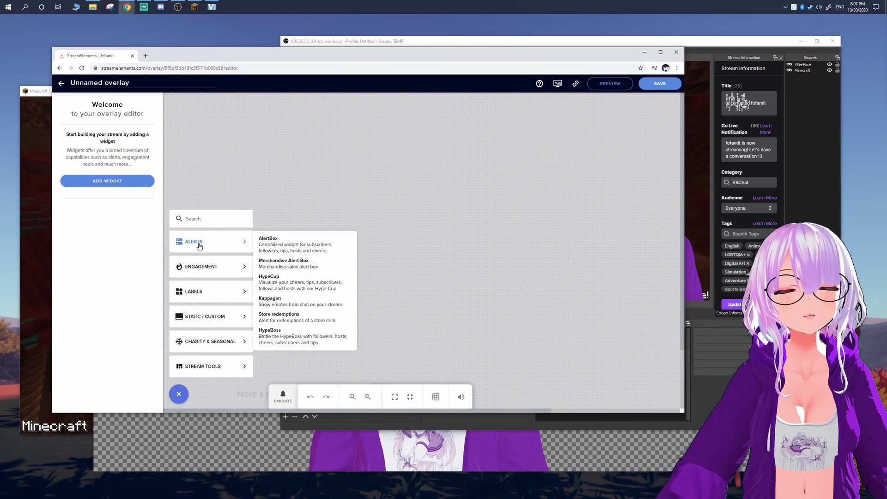
click(294, 248)
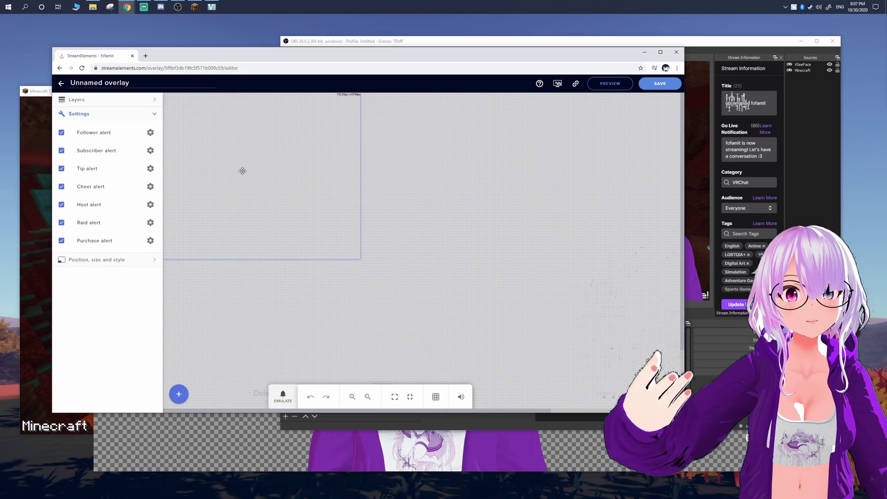
click(283, 398)
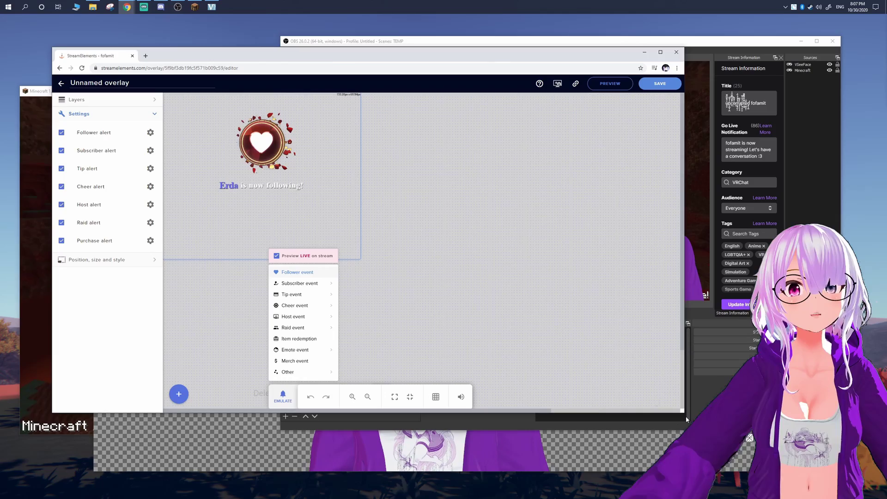
drag(684, 415, 817, 449)
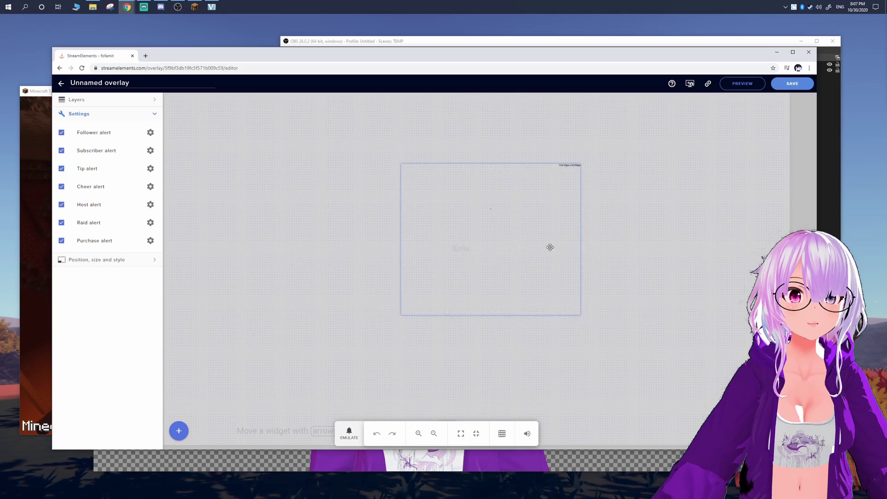
click(178, 431)
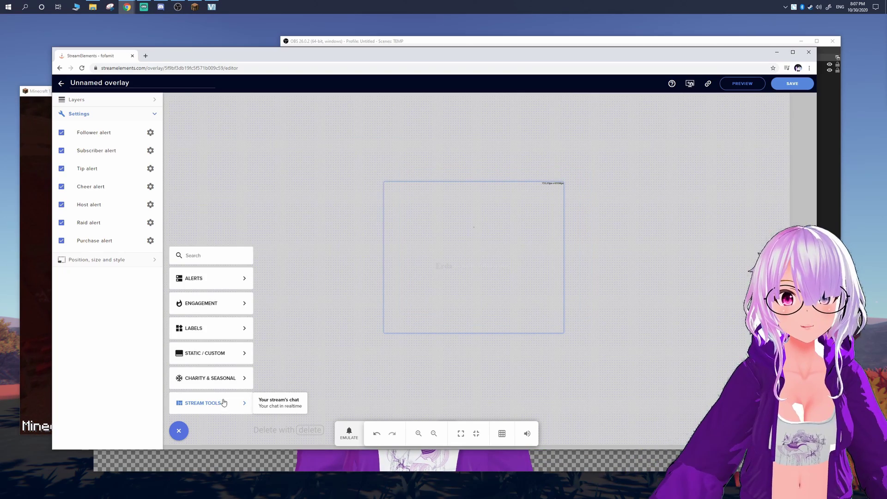
Add a chat widget, resize it on the canvas, and switch its theme to Custom.
click(278, 408)
drag(220, 196, 335, 340)
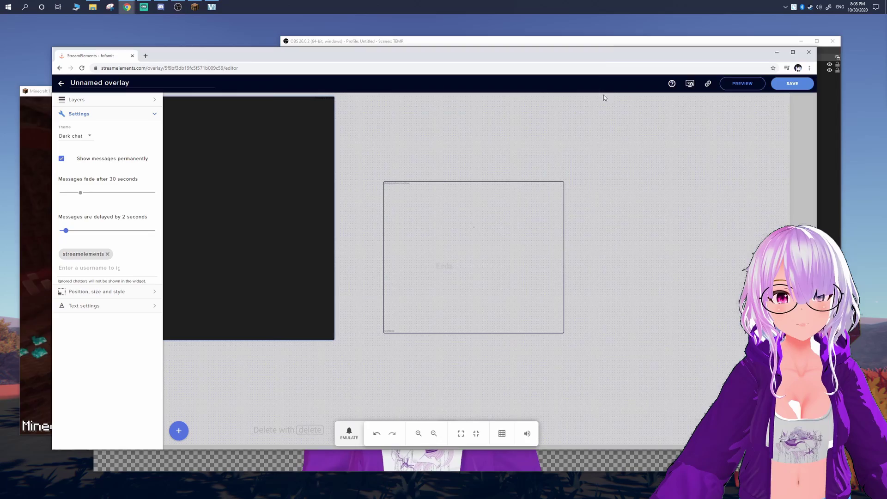
drag(300, 41, 307, 45)
click(213, 58)
click(71, 136)
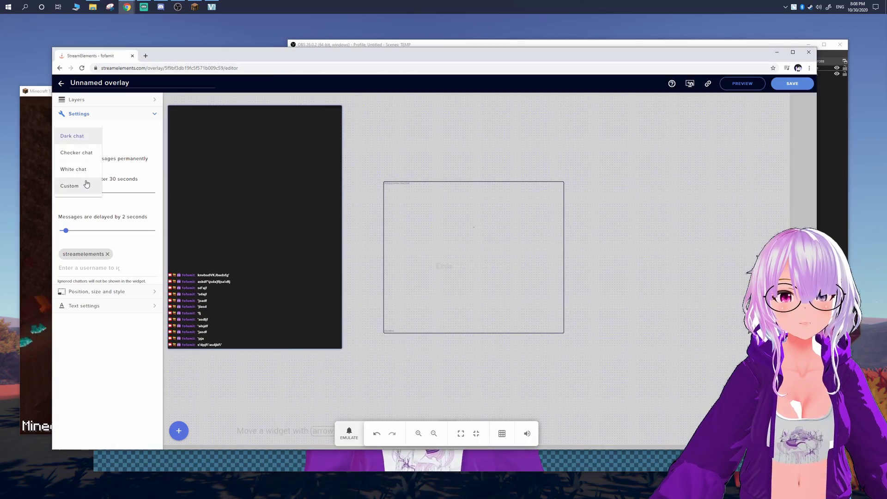
click(79, 185)
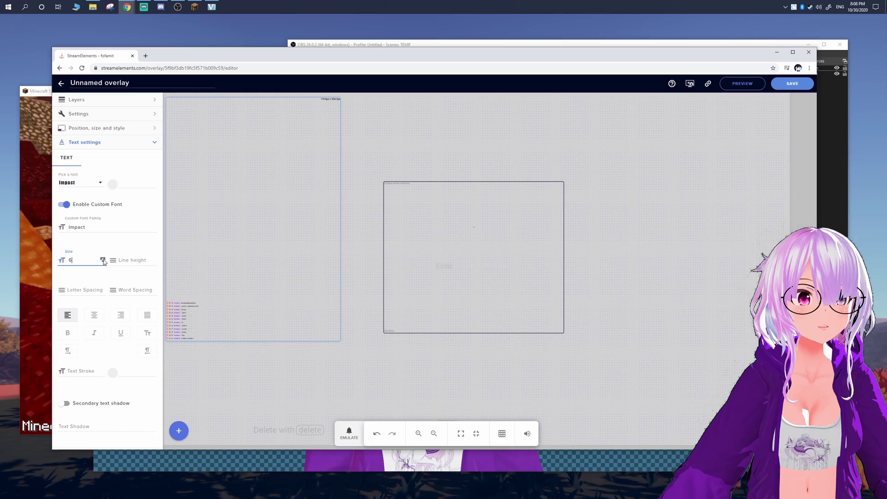
Style the chat text as size 35 bold white Impact with a text shadow.
key(BackSpace)
key(BackSpace)
text(35)
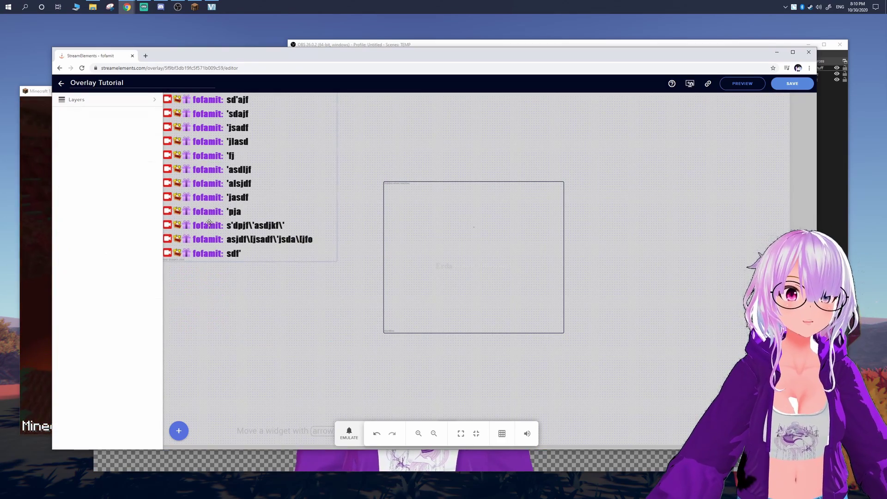
click(210, 223)
click(121, 424)
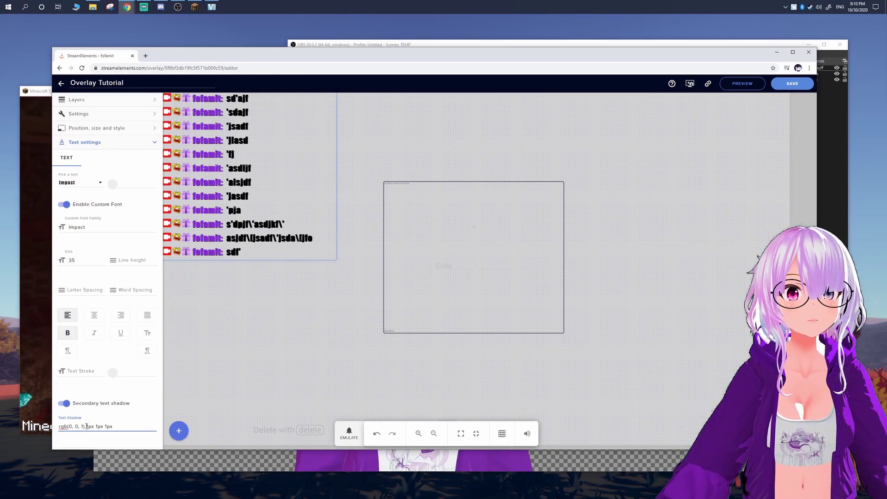
click(115, 185)
click(91, 426)
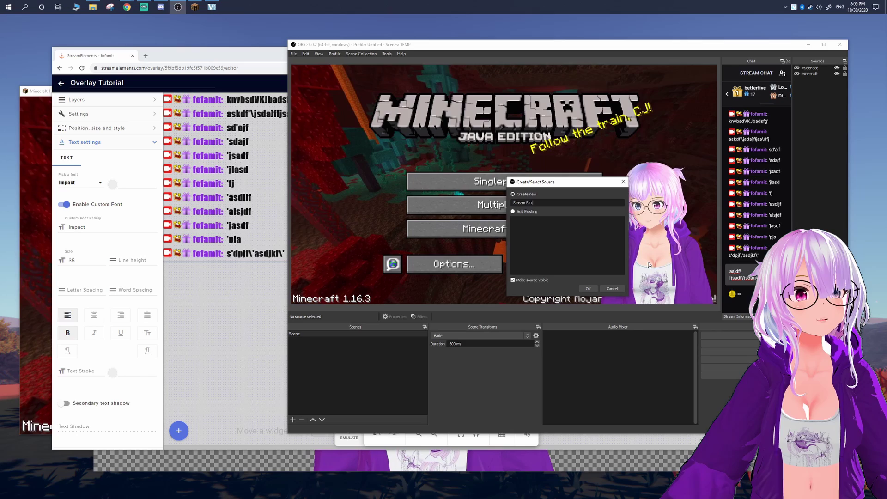
Name the browser source 'Stream Stuff', set it to 2560x1440, and confirm its properties.
text(ff)
key(Return)
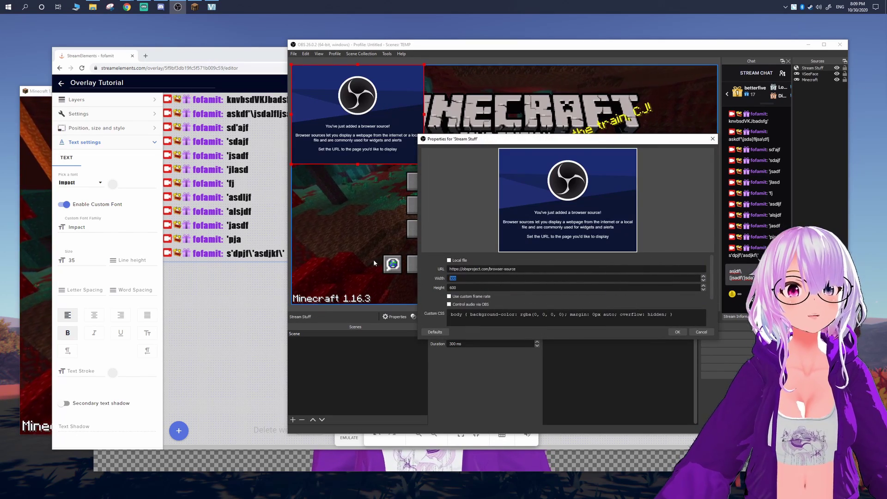
text(2560)
key(Tab)
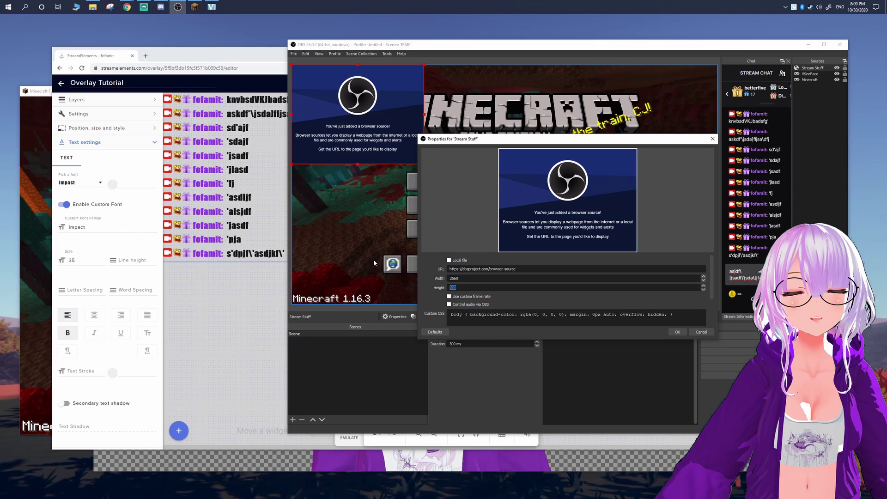
text(1440)
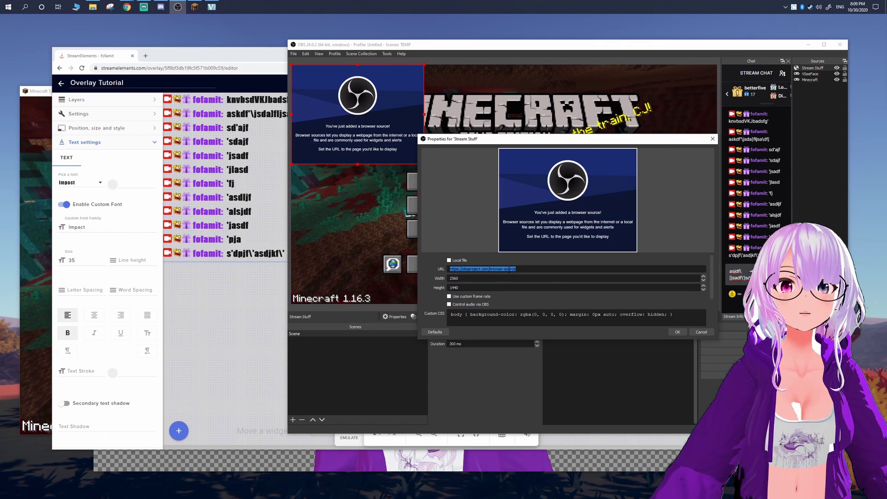
scroll(643, 285, down, 2)
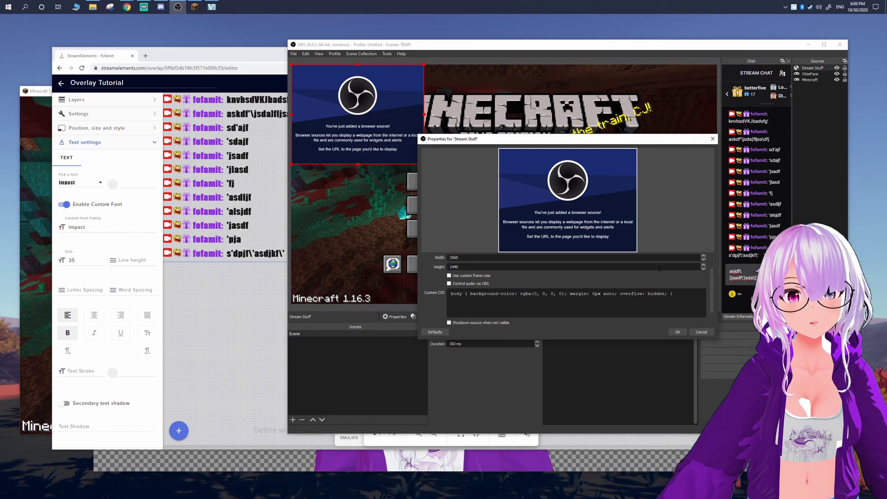
click(677, 333)
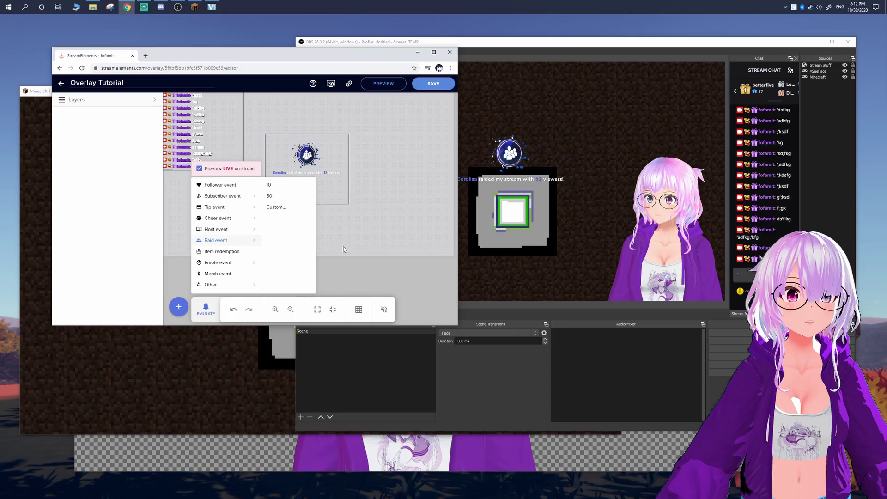
Emulate a 50-viewer raid alert and switch to OBS to watch it play.
click(270, 196)
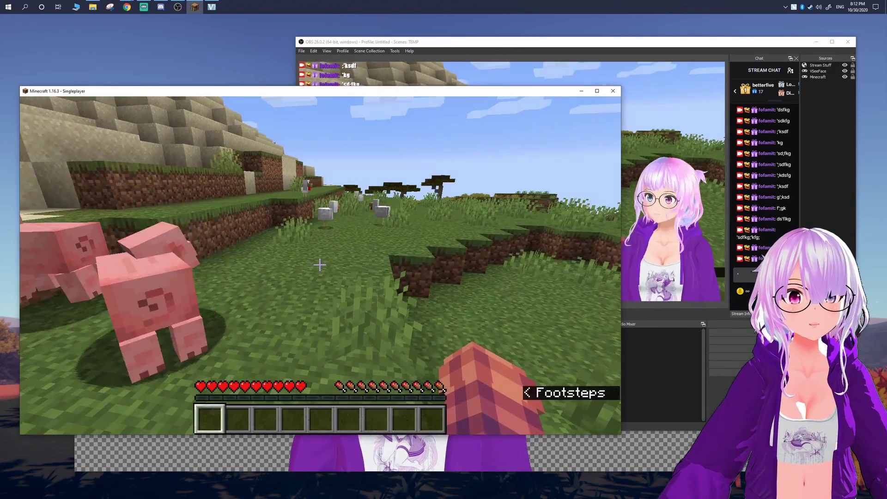
key(alt+Tab)
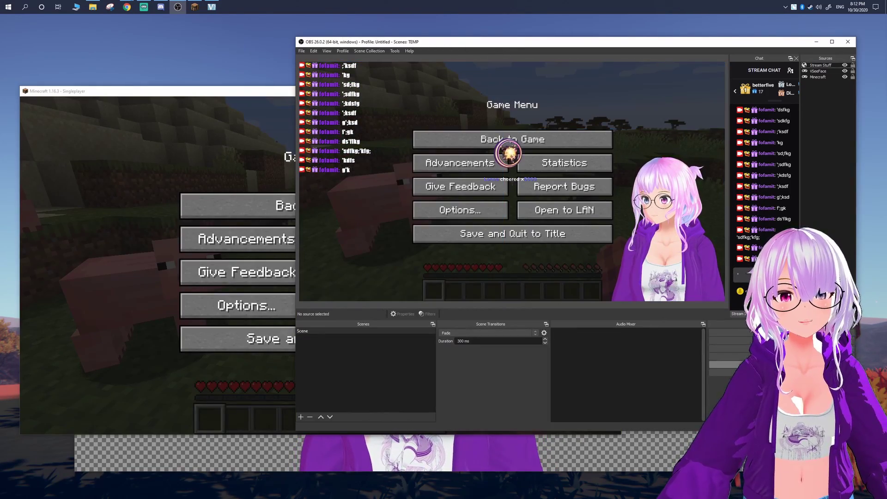
Check the Stream settings, leaving Enable Bandwidth Test Mode on.
click(728, 364)
click(439, 142)
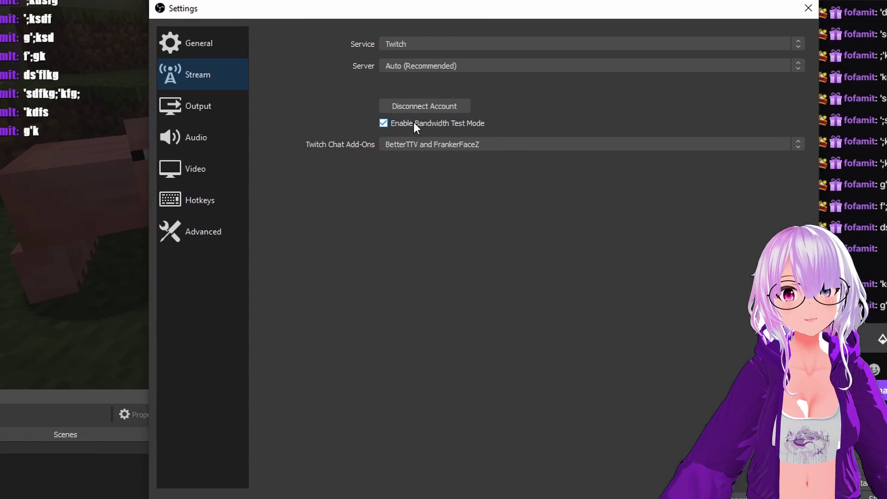
click(431, 117)
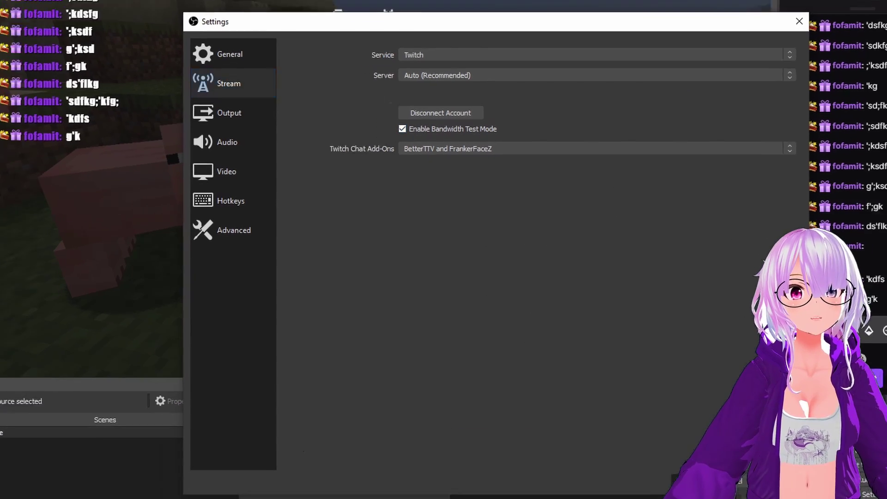
Start the bandwidth-test stream, play Minecraft briefly, then stop streaming.
key(Return)
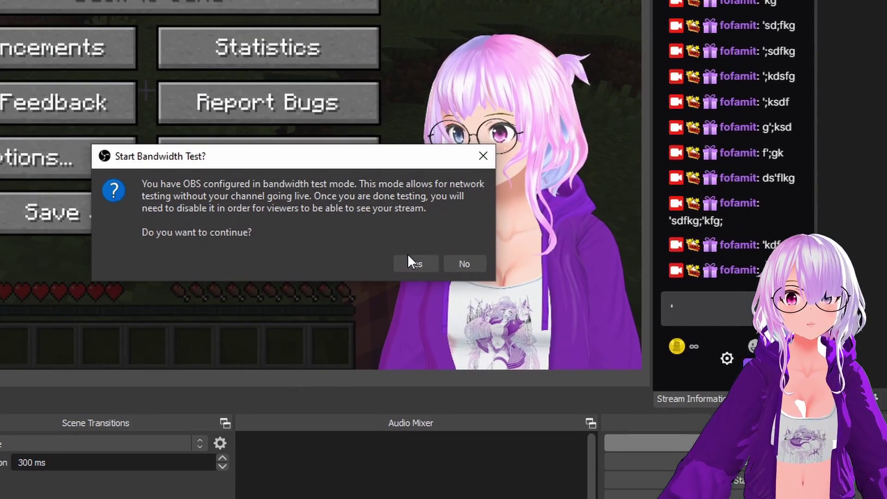
click(627, 255)
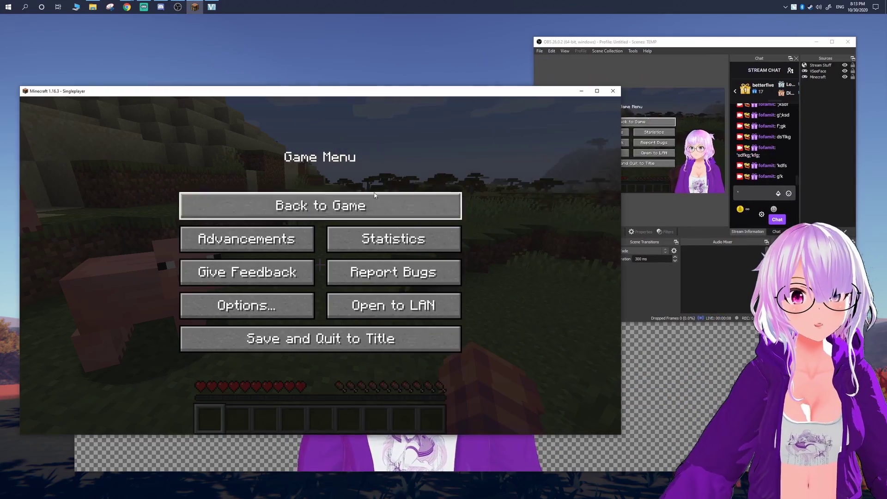
click(374, 195)
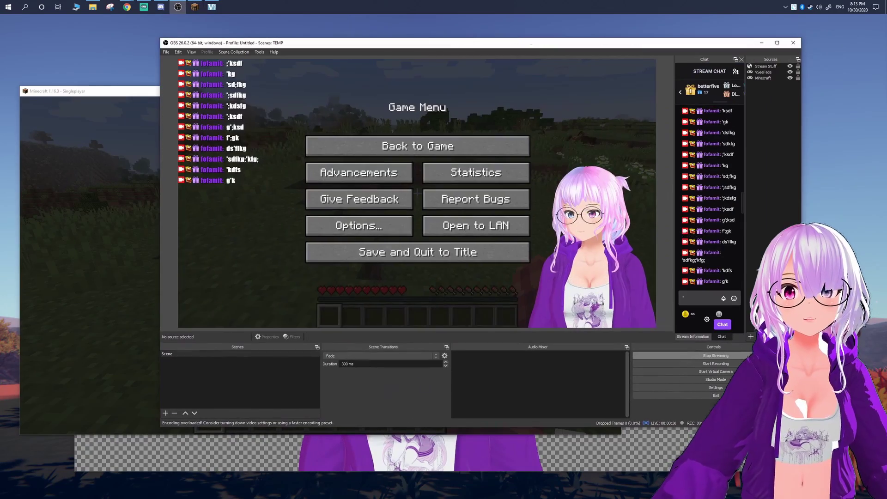
click(716, 356)
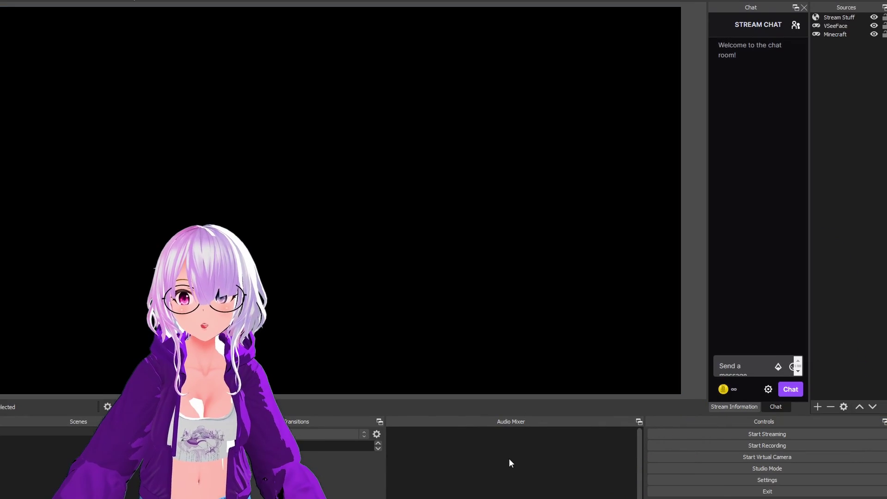
Add an Audio Output Capture source named Desktop using the Default output device.
right_click(508, 459)
click(504, 462)
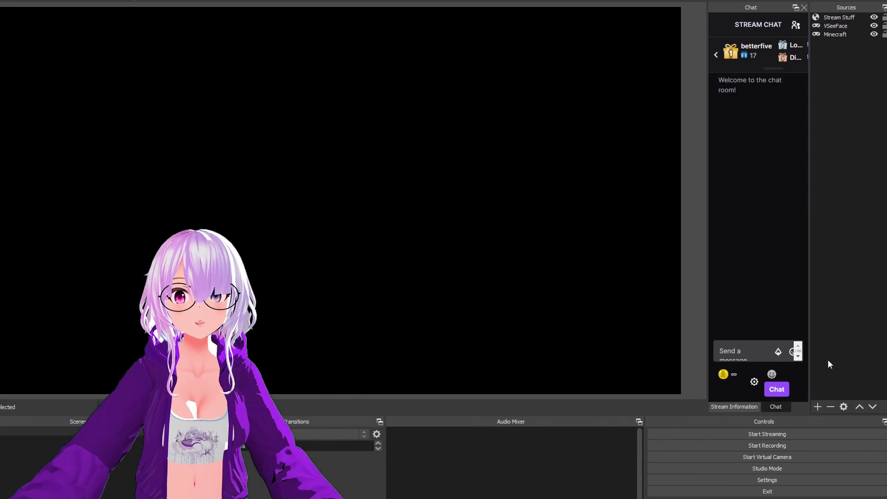
click(819, 406)
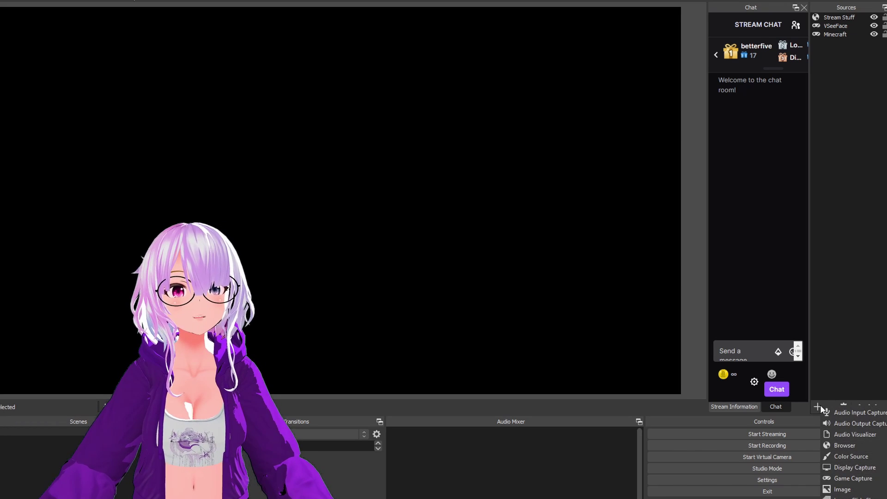
click(855, 423)
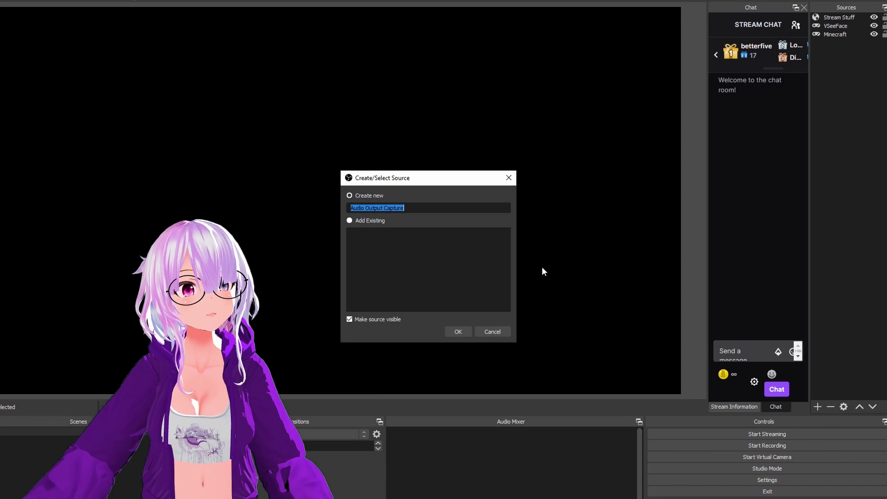
text(DSe)
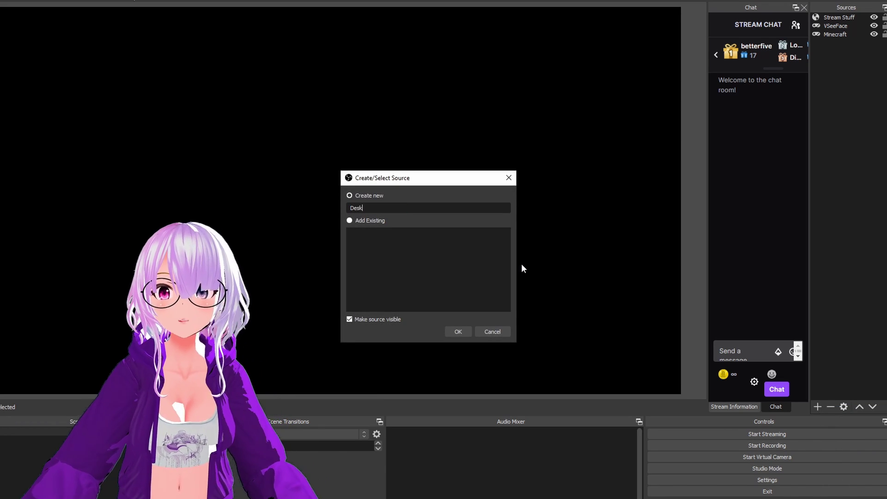
text(ktop)
key(Return)
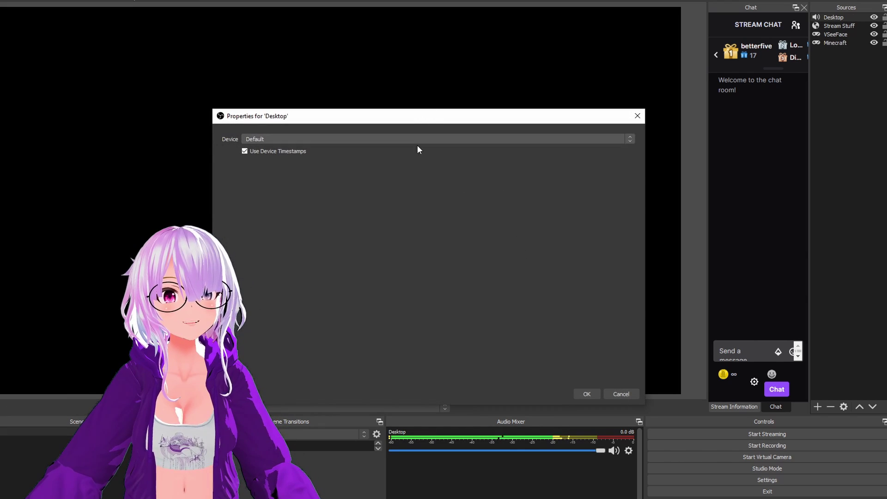
click(425, 139)
click(410, 146)
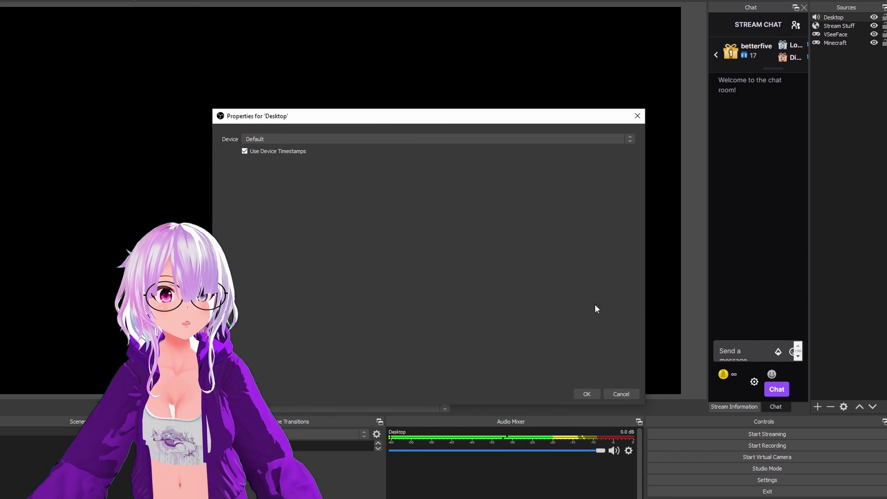
click(586, 395)
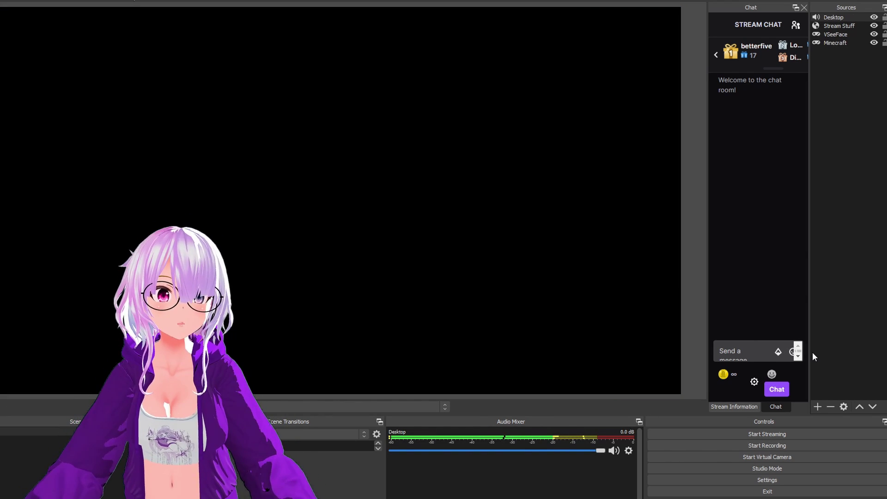
Add an Audio Input Capture source named Microphone using the Yeti Stereo Microphone.
click(823, 407)
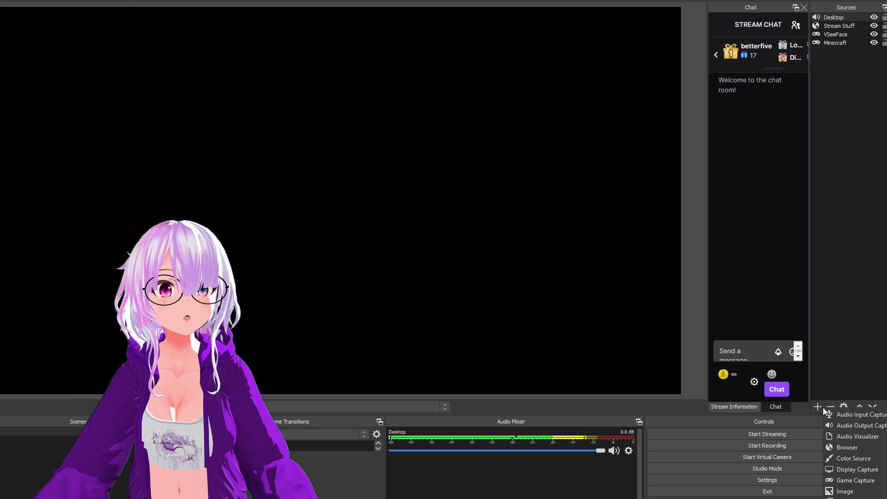
click(863, 417)
text(Micro)
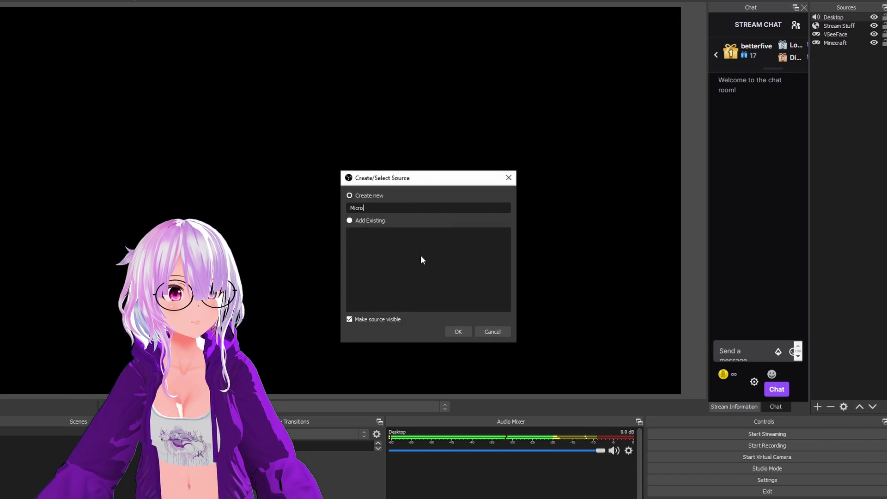
text(phone)
key(Return)
click(313, 139)
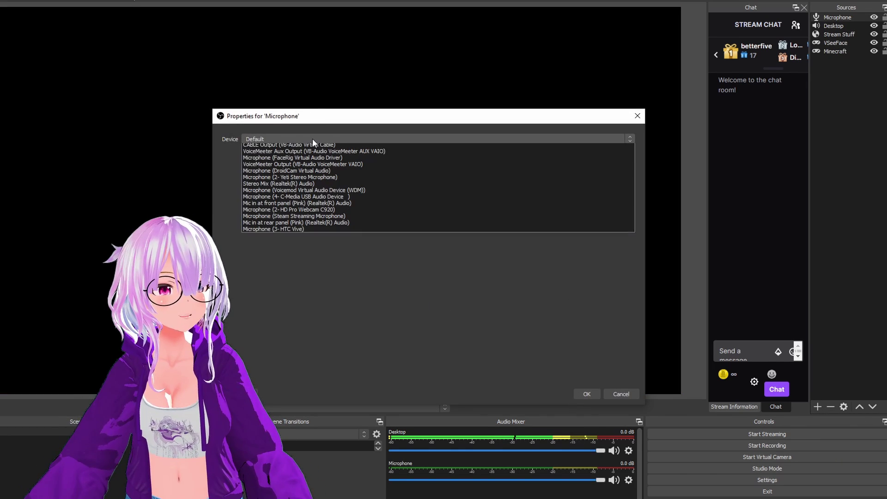
click(319, 186)
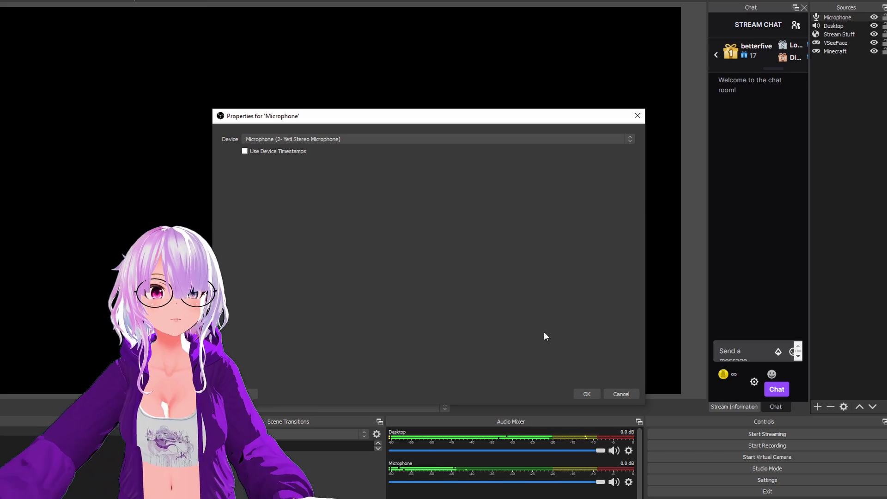
click(586, 394)
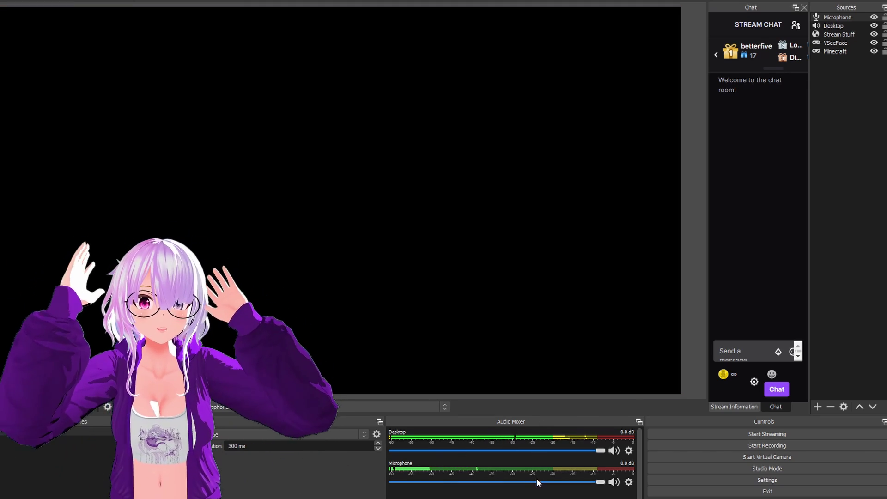